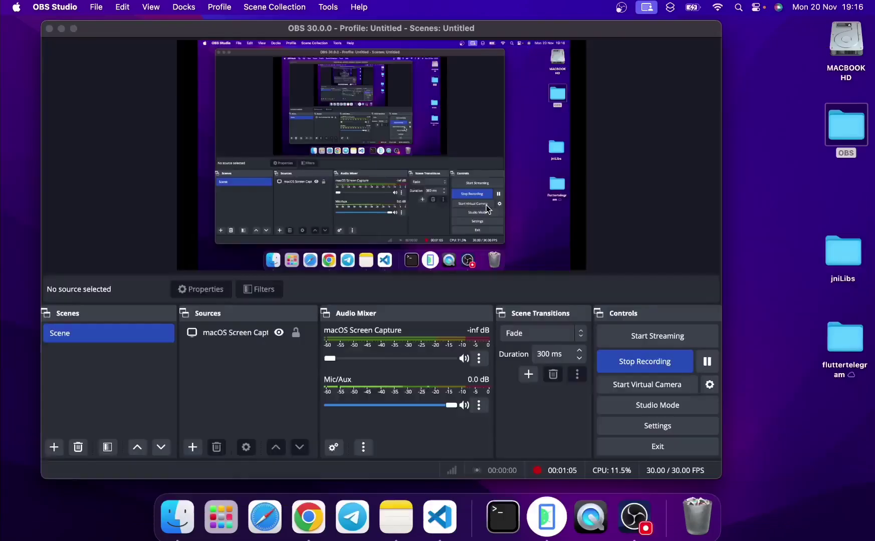
Step: Open the Telegram API ID guide link from the TDLIB SOURCES note in Notes
{"action": "key", "text": "ctrl+Right"}
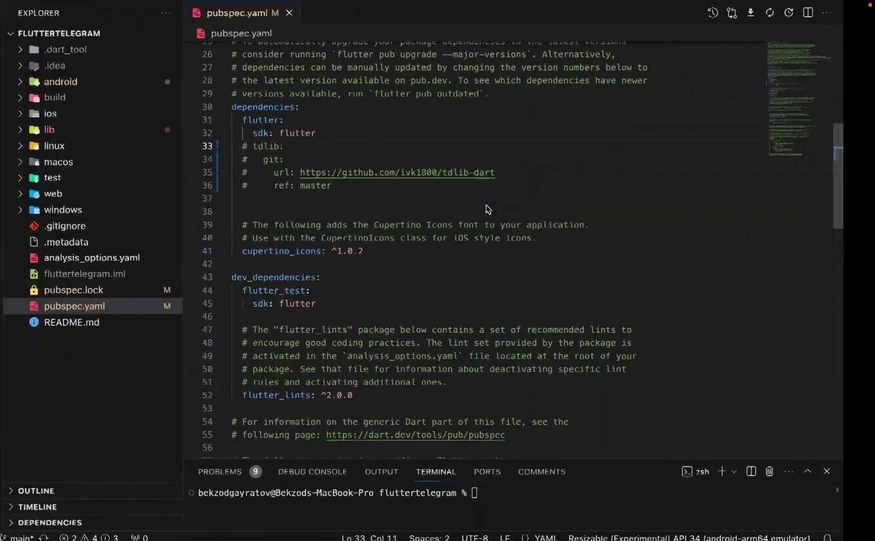
{"action": "key", "text": "ctrl+Left"}
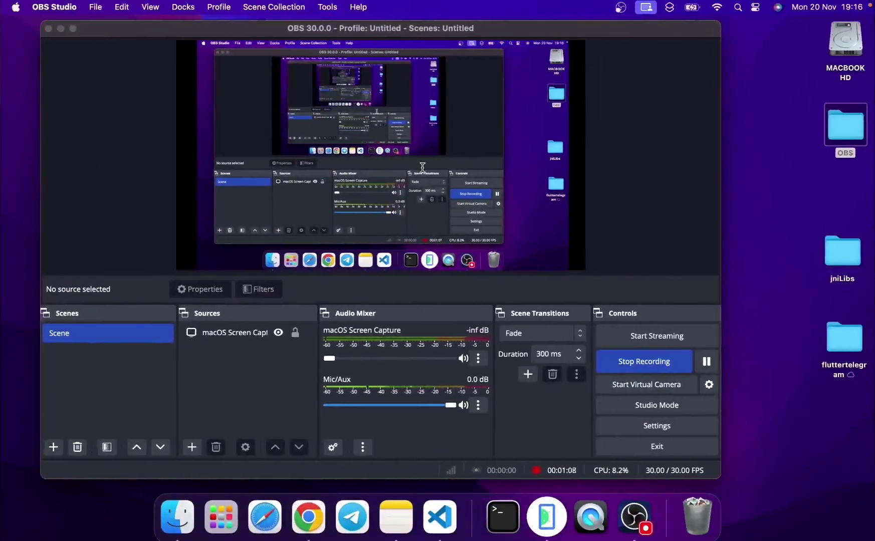
{"action": "key", "text": "ctrl+Right"}
{"action": "key", "text": "ctrl+Left"}
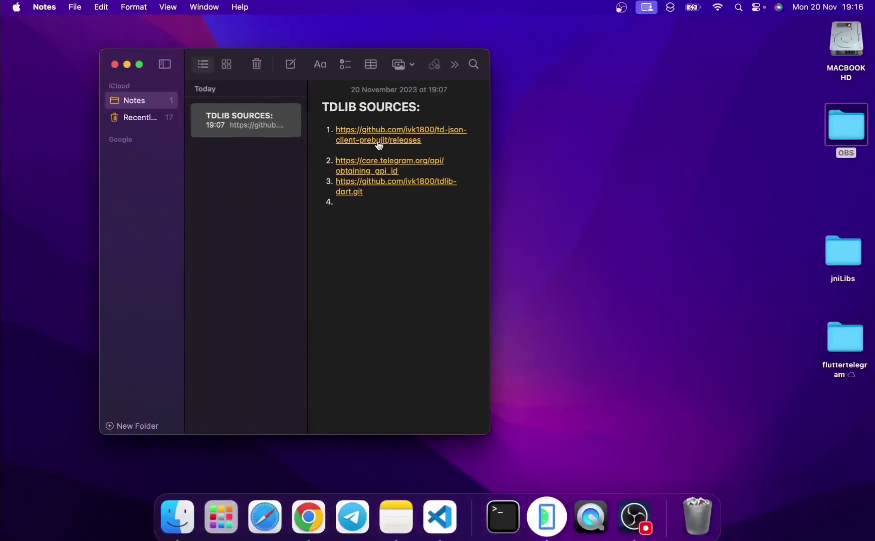
{"action": "left_click", "coordinate": [405, 164]}
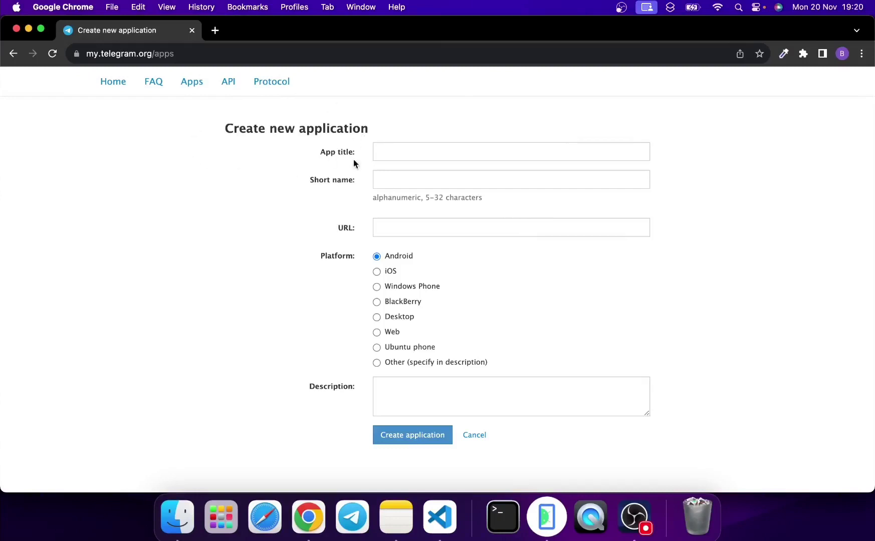
Step: Look over the App title, Short name and URL fields of the new application form, and close the page
{"action": "left_click", "coordinate": [383, 151]}
{"action": "left_click", "coordinate": [388, 179]}
{"action": "left_click", "coordinate": [397, 225]}
{"action": "left_click", "coordinate": [387, 149]}
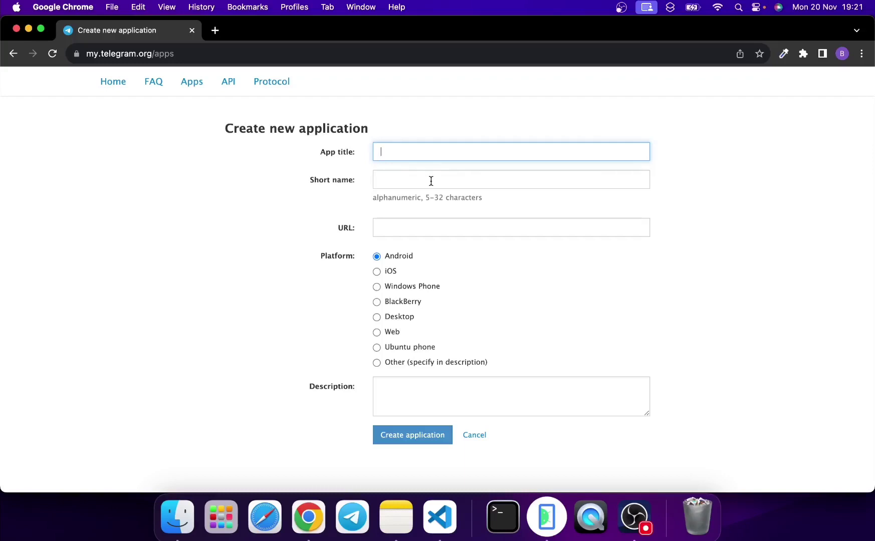
{"action": "key", "text": "super+w"}
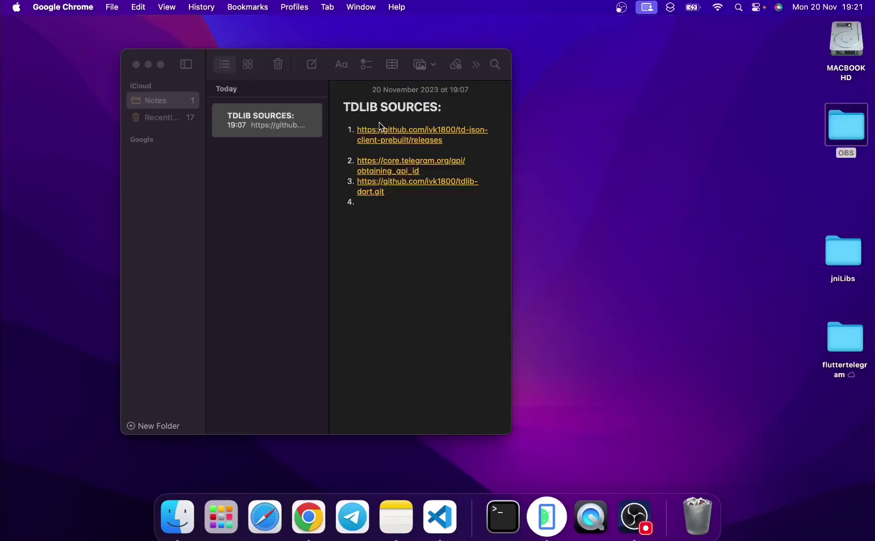
Step: Open the td-json-client-prebuilt releases link from the note and make the Chrome window full screen
{"action": "left_click", "coordinate": [402, 142]}
{"action": "left_click", "coordinate": [402, 142]}
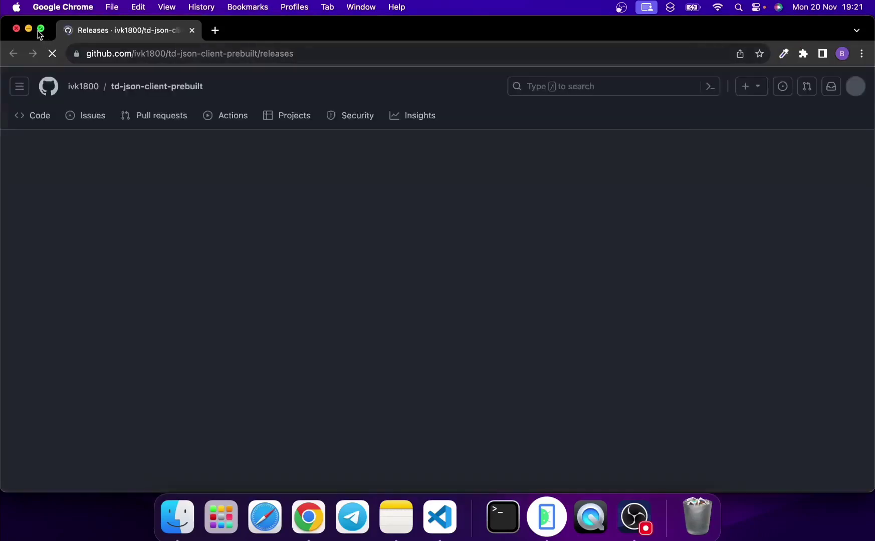
{"action": "left_click", "coordinate": [41, 29]}
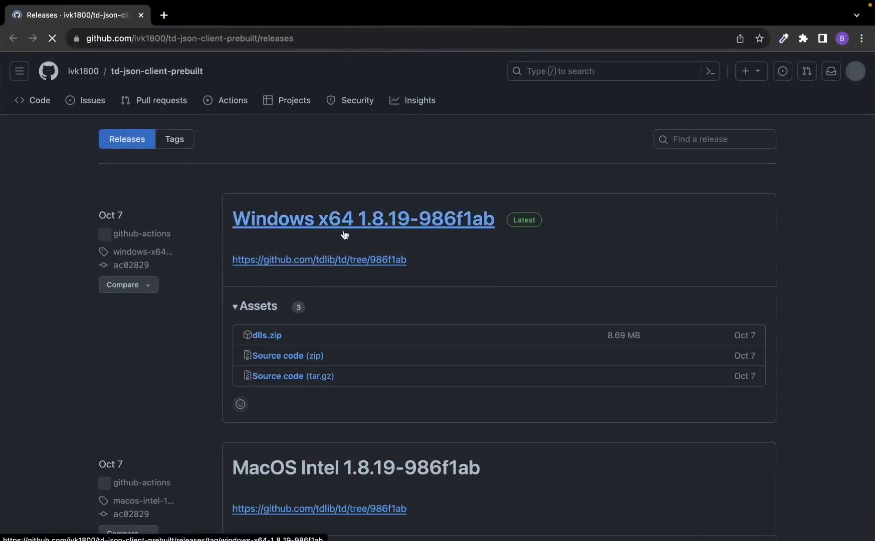
Step: Open the Android 1.8.19-986f1ab release and download its libs.zip asset
{"action": "scroll", "coordinate": [364, 299], "scroll_direction": "down", "scroll_amount": 3}
{"action": "scroll", "coordinate": [365, 299], "scroll_direction": "up", "scroll_amount": 2}
{"action": "scroll", "coordinate": [365, 299], "scroll_direction": "down", "scroll_amount": 3}
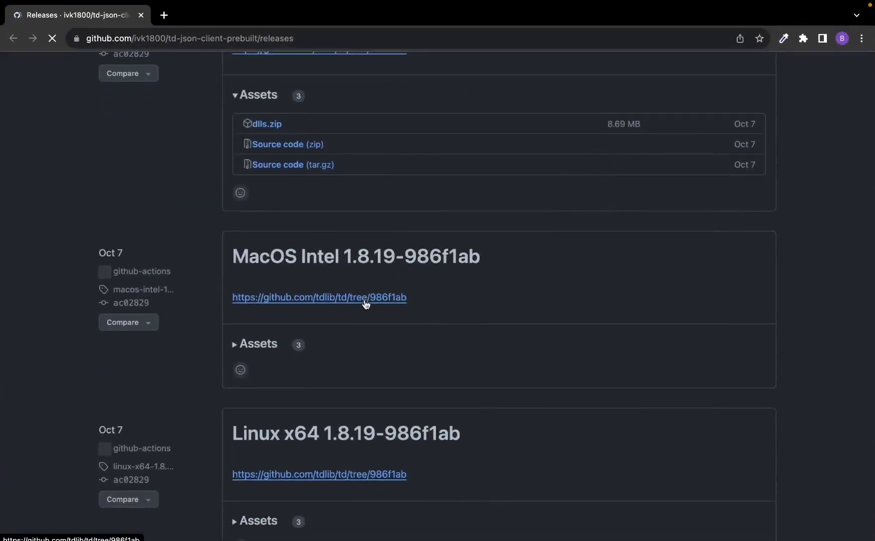
{"action": "scroll", "coordinate": [385, 350], "scroll_direction": "down", "scroll_amount": 3}
{"action": "scroll", "coordinate": [436, 355], "scroll_direction": "down", "scroll_amount": 3}
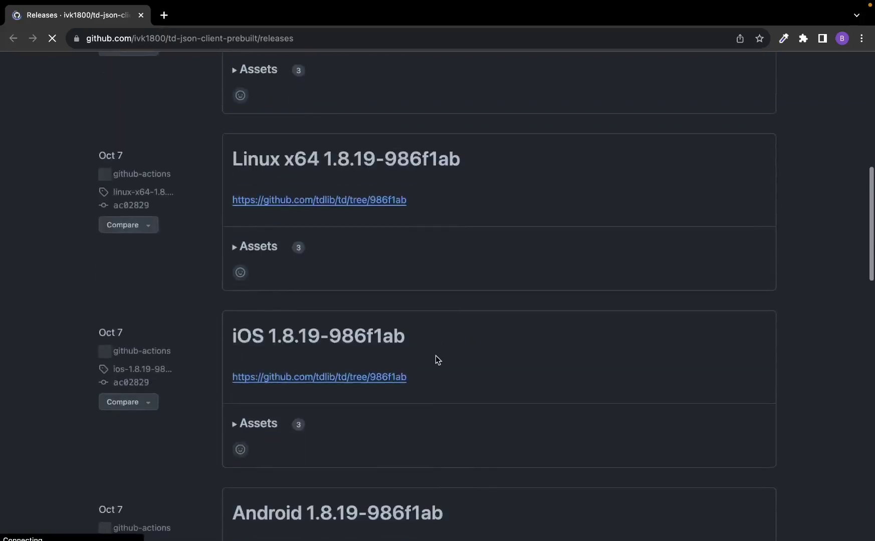
{"action": "scroll", "coordinate": [435, 355], "scroll_direction": "down", "scroll_amount": 3}
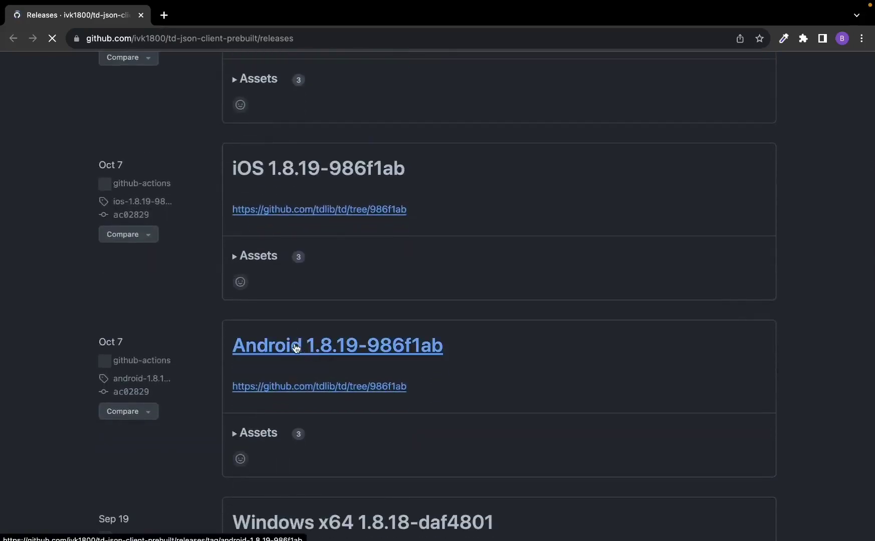
{"action": "left_click", "coordinate": [318, 354]}
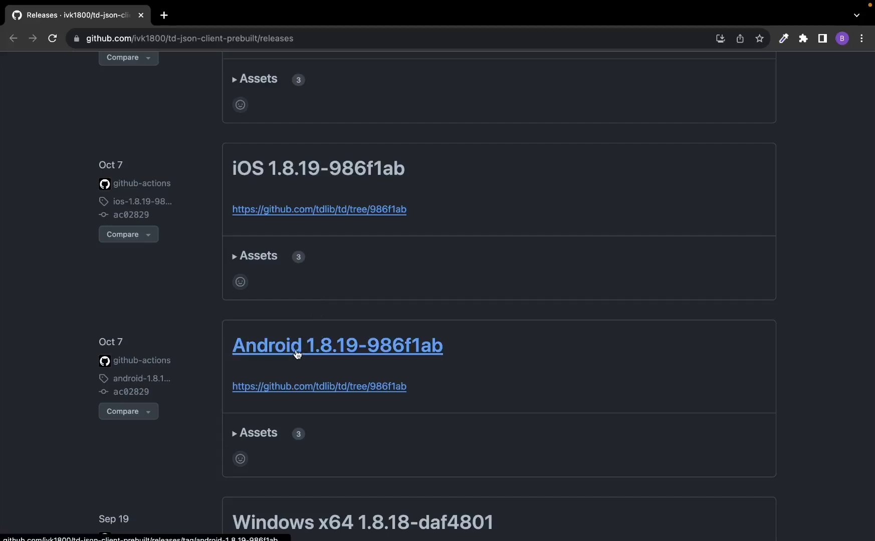
{"action": "left_click", "coordinate": [297, 355]}
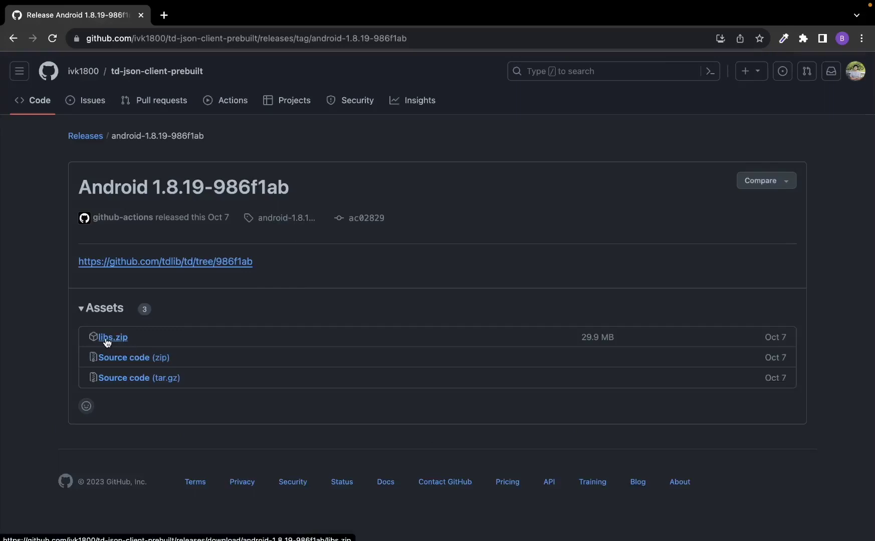
{"action": "left_click", "coordinate": [107, 342]}
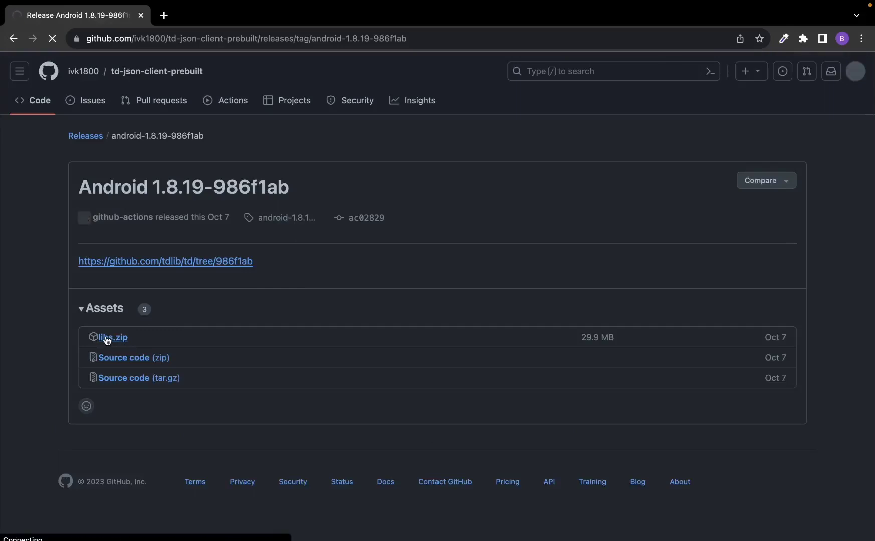
Step: Switch to Finder on the empty desktop space and open the Downloads folder
{"action": "key", "text": "ctrl+Up"}
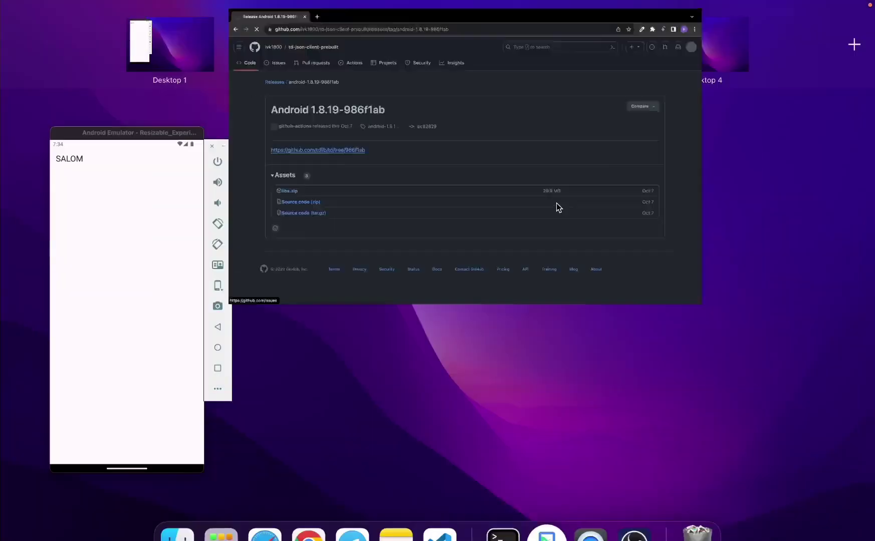
{"action": "left_click", "coordinate": [691, 48]}
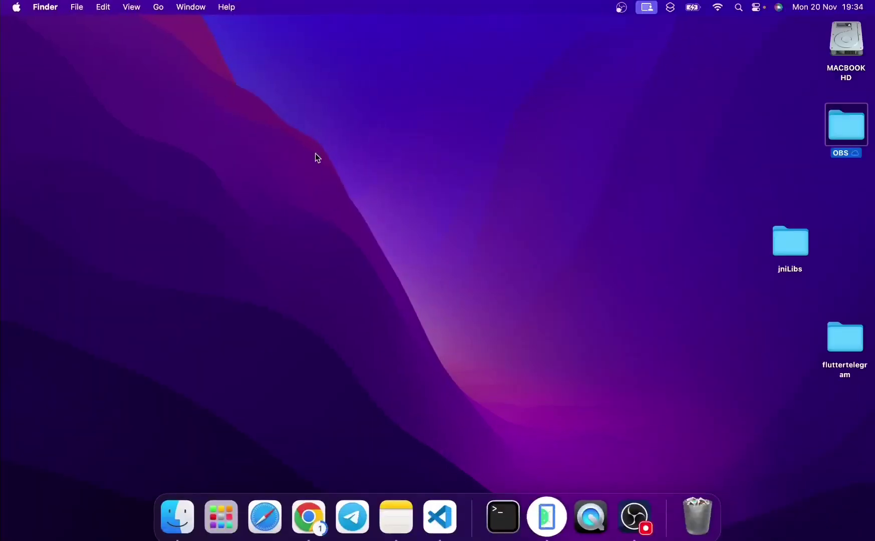
{"action": "left_click", "coordinate": [174, 514]}
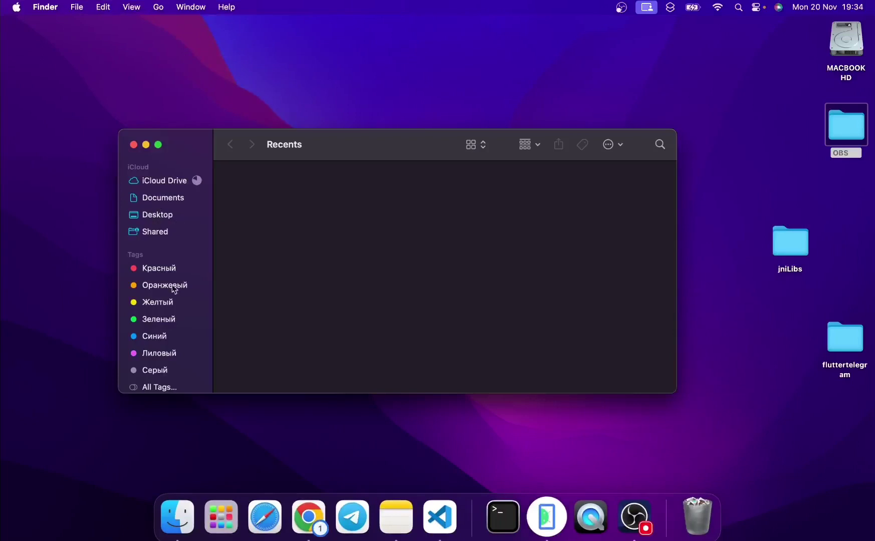
{"action": "scroll", "coordinate": [174, 289], "scroll_direction": "down", "scroll_amount": 6}
{"action": "left_click", "coordinate": [156, 311]}
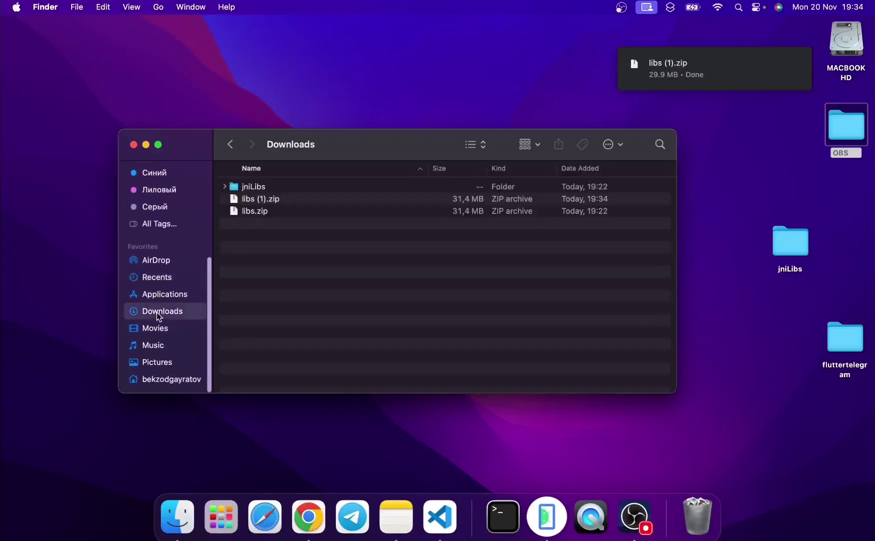
Step: Move the jniLibs folder and the libs (1).zip archive from Downloads to the trash
{"action": "left_click", "coordinate": [260, 200]}
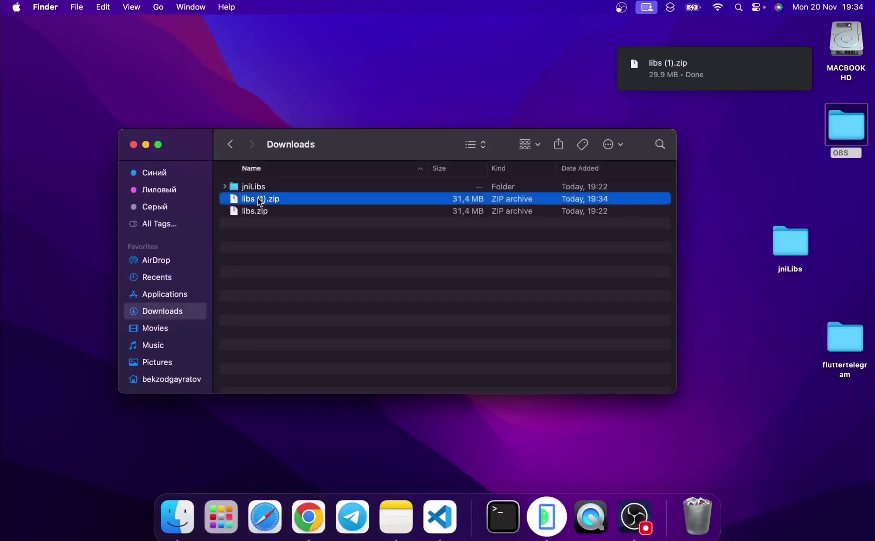
{"action": "key", "text": "shift+Up"}
{"action": "key", "text": "super+BackSpace"}
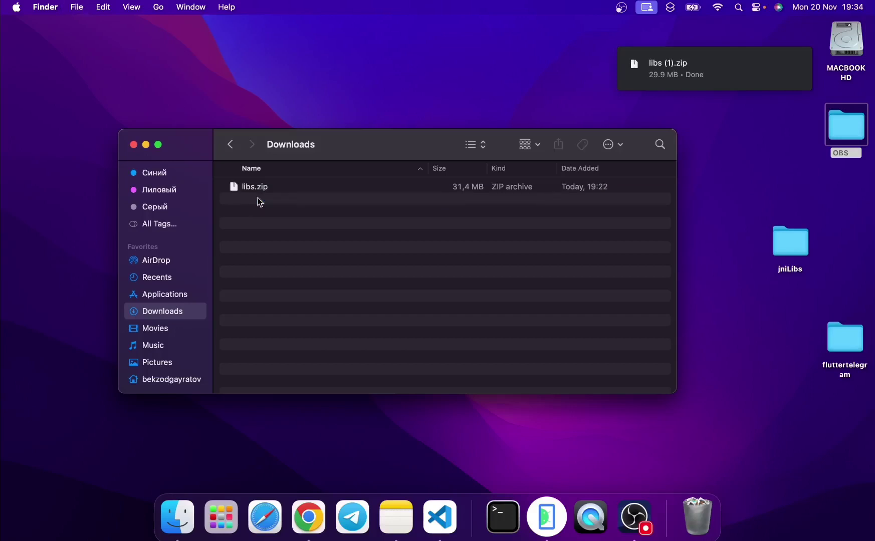
Step: Extract libs.zip in Downloads and check the contents of the extracted libs folder
{"action": "right_click", "coordinate": [246, 190]}
{"action": "left_click", "coordinate": [268, 194]}
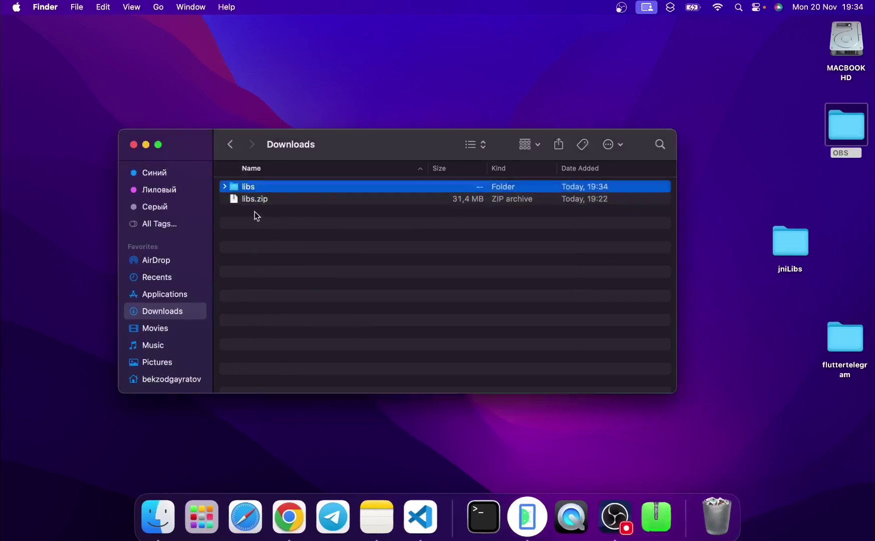
{"action": "left_click", "coordinate": [225, 188]}
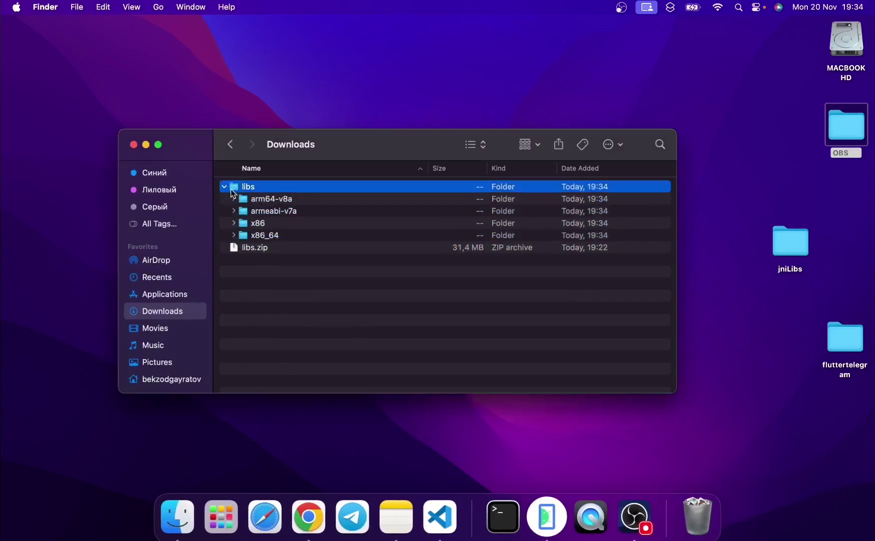
{"action": "left_click", "coordinate": [225, 187]}
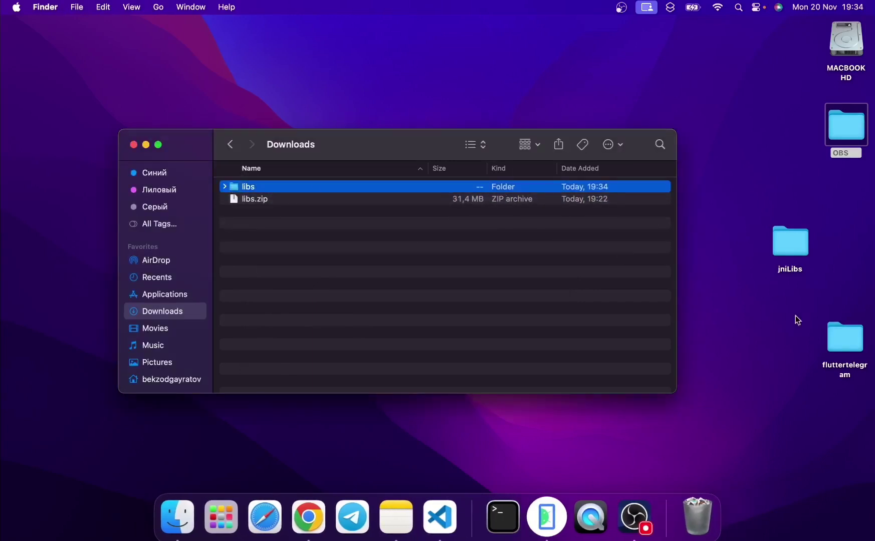
Step: Move the jniLibs folder on the desktop to the trash
{"action": "left_click_drag", "start_coordinate": [796, 245], "coordinate": [830, 192]}
{"action": "left_click", "coordinate": [781, 202]}
{"action": "left_click", "coordinate": [828, 196]}
{"action": "key", "text": "super+BackSpace"}
{"action": "key", "text": "ctrl+Right"}
{"action": "key", "text": "ctrl+Left"}
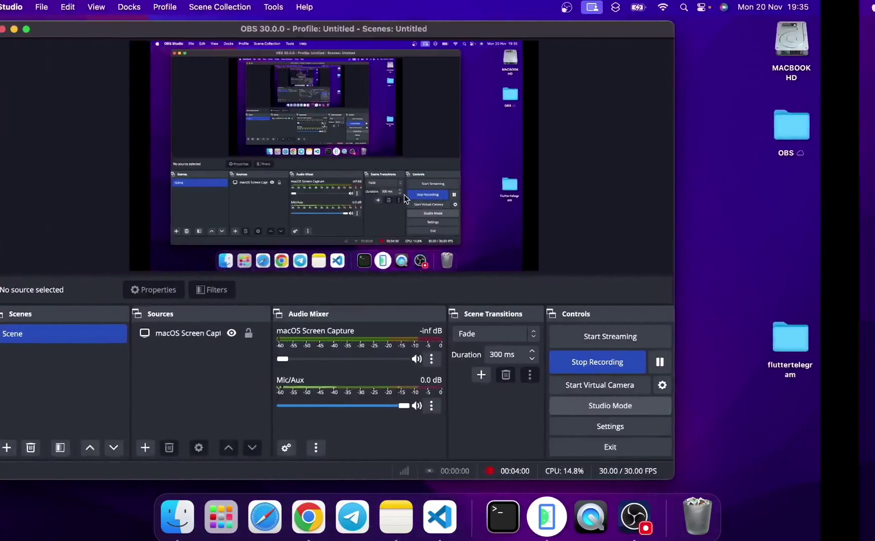
{"action": "key", "text": "ctrl+Right"}
{"action": "left_click", "coordinate": [218, 186]}
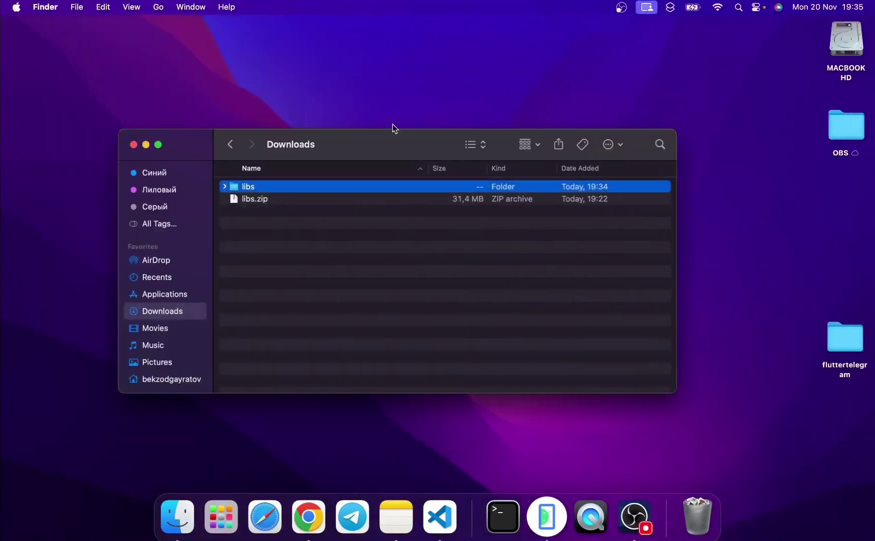
{"action": "left_click_drag", "start_coordinate": [868, 376], "coordinate": [788, 319]}
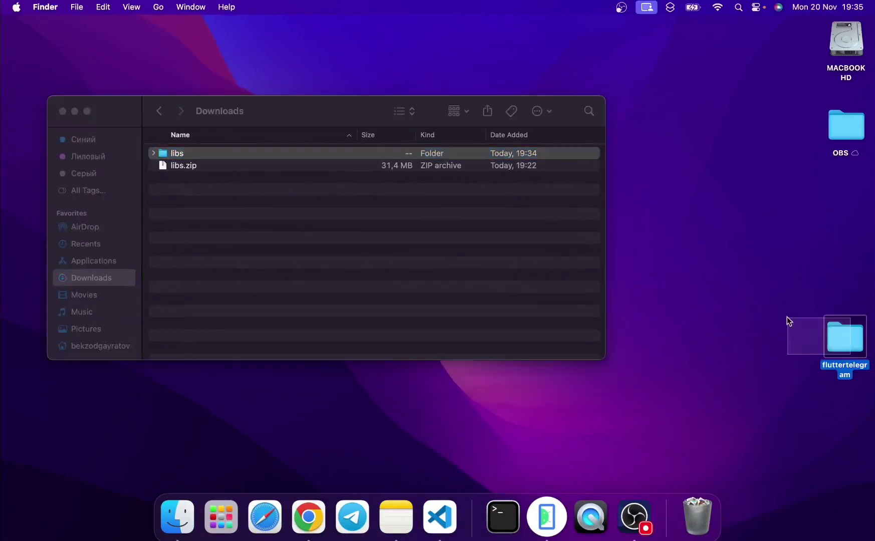
{"action": "left_click", "coordinate": [672, 271]}
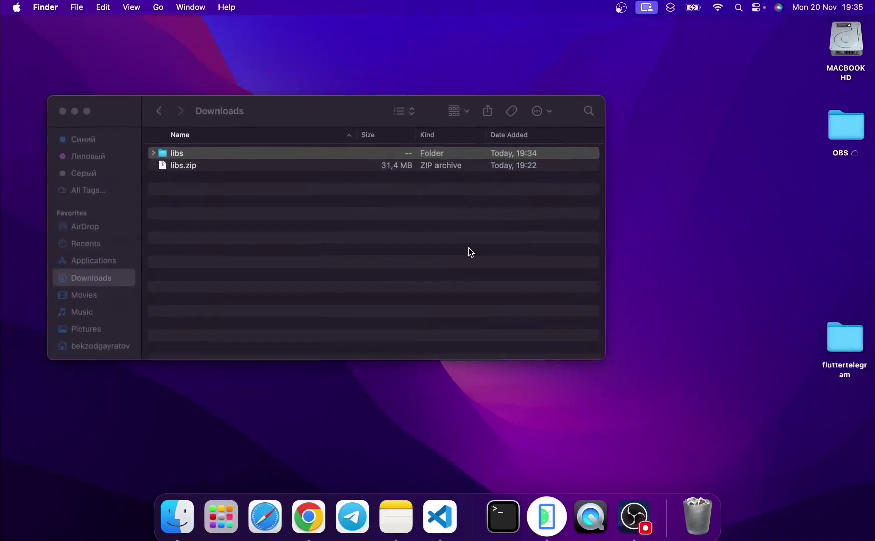
{"action": "key", "text": "ctrl+Left"}
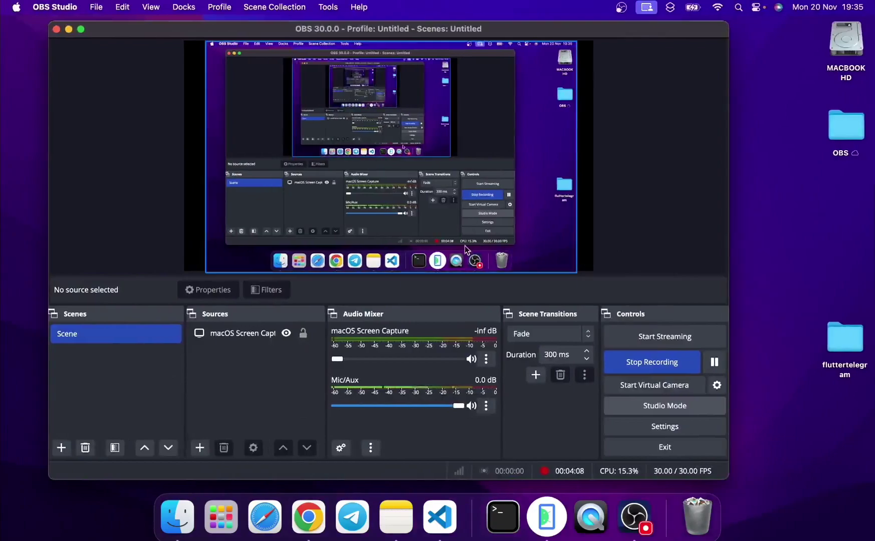
{"action": "key", "text": "ctrl+Left"}
{"action": "key", "text": "ctrl+Left"}
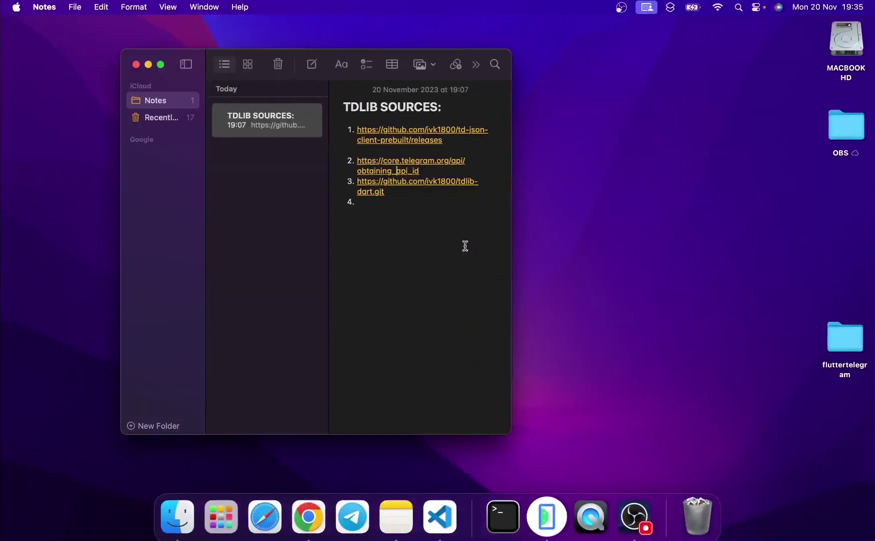
{"action": "key", "text": "ctrl+Right"}
{"action": "key", "text": "ctrl+Right"}
{"action": "key", "text": "ctrl+Right"}
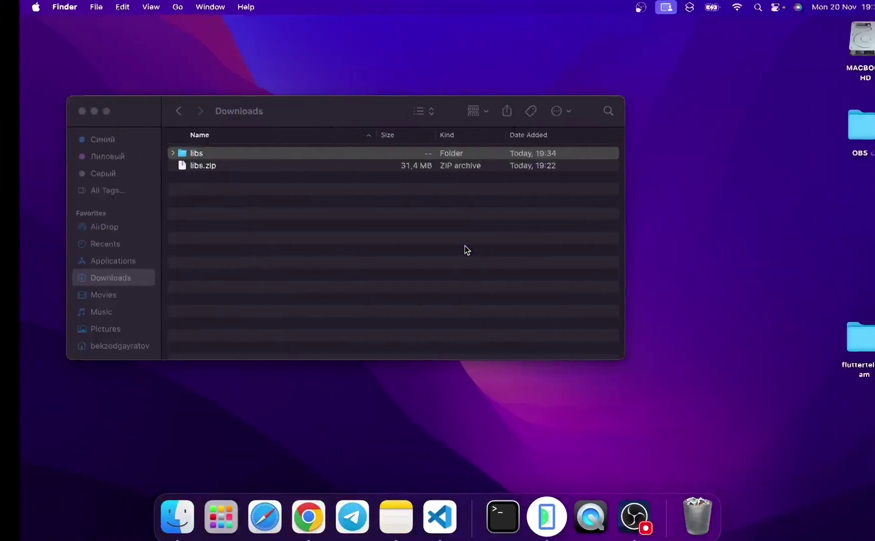
{"action": "key", "text": "ctrl+Left"}
{"action": "key", "text": "ctrl+Right"}
Step: Open the fluttertelegram project folder from the desktop and collapse its android folder, keeping the libs folder in Downloads in view
{"action": "left_click", "coordinate": [848, 338]}
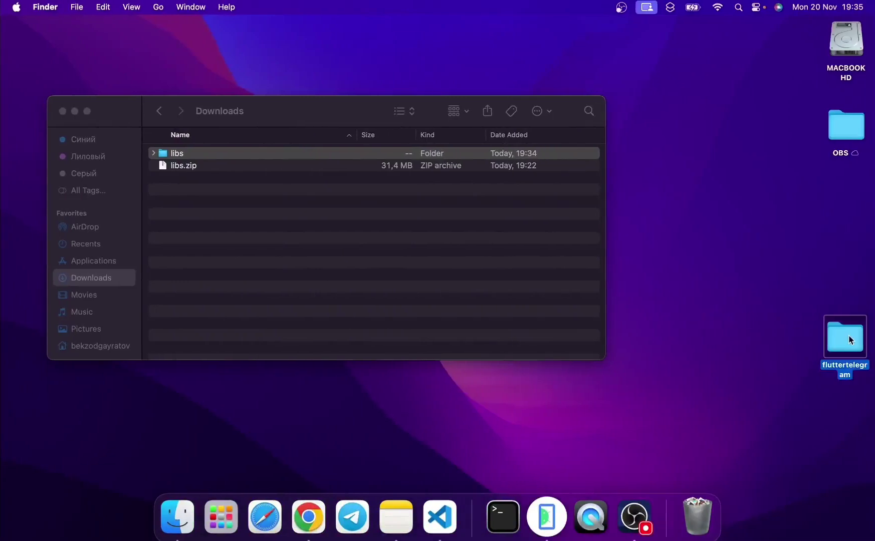
{"action": "double_click", "coordinate": [849, 340]}
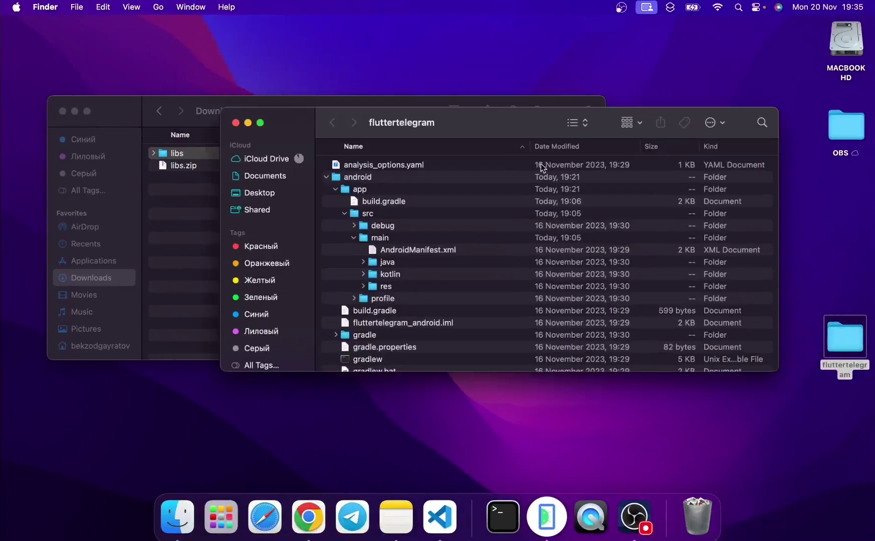
{"action": "left_click", "coordinate": [341, 181]}
{"action": "key", "text": "Left"}
{"action": "left_click_drag", "start_coordinate": [461, 125], "coordinate": [475, 199]}
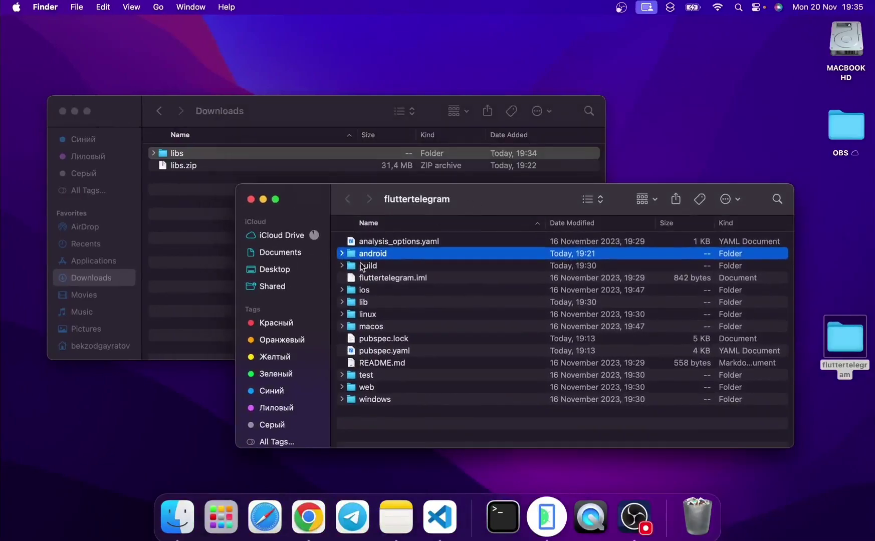
Step: Expand the project's android folder down through app and src to show the contents of main
{"action": "left_click", "coordinate": [342, 254]}
{"action": "left_click", "coordinate": [361, 289]}
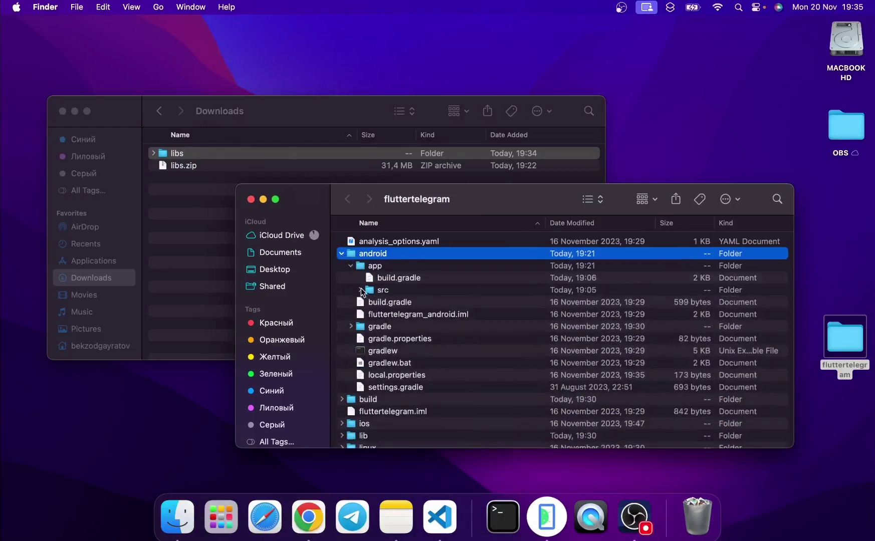
{"action": "left_click", "coordinate": [350, 267]}
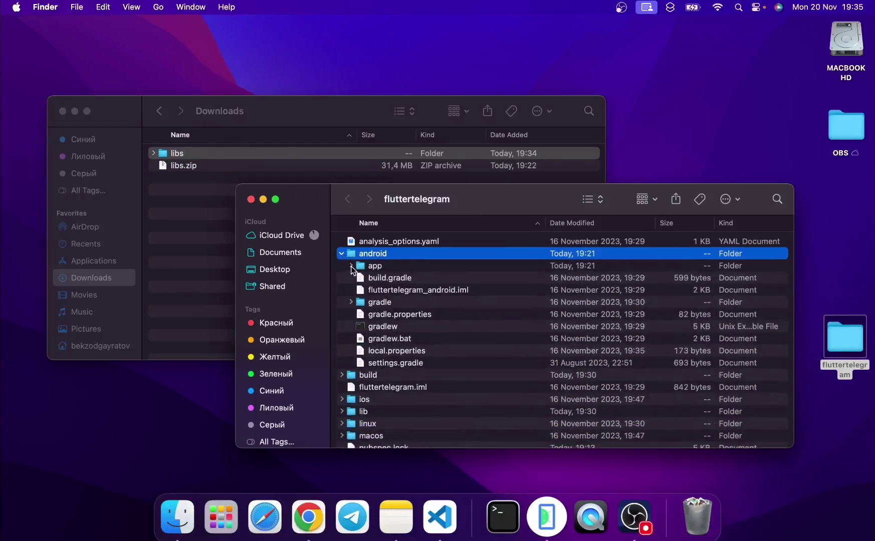
{"action": "left_click", "coordinate": [351, 266]}
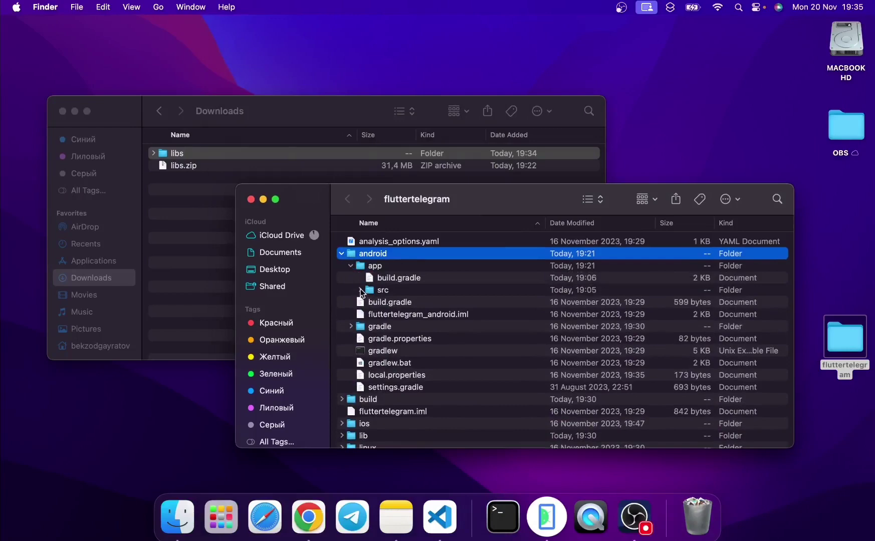
{"action": "left_click", "coordinate": [360, 290]}
{"action": "left_click", "coordinate": [370, 314]}
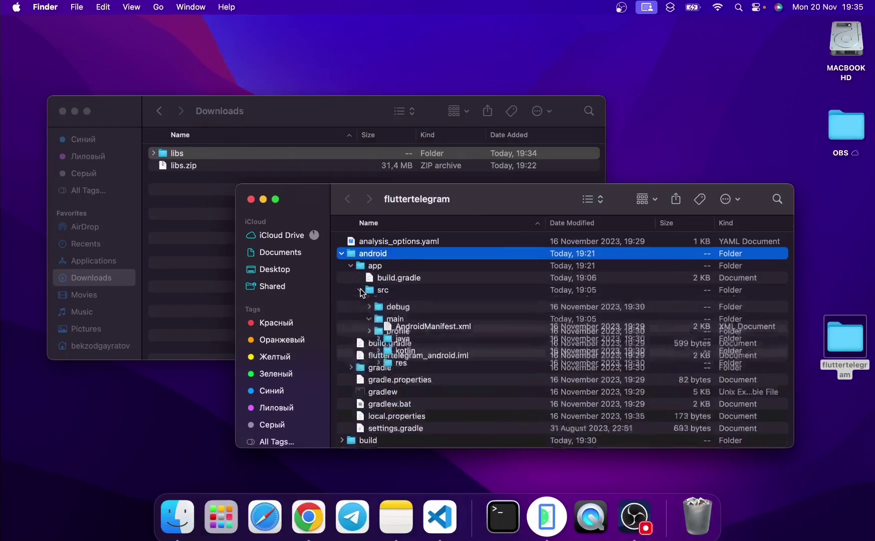
{"action": "left_click", "coordinate": [370, 314]}
{"action": "left_click", "coordinate": [371, 314]}
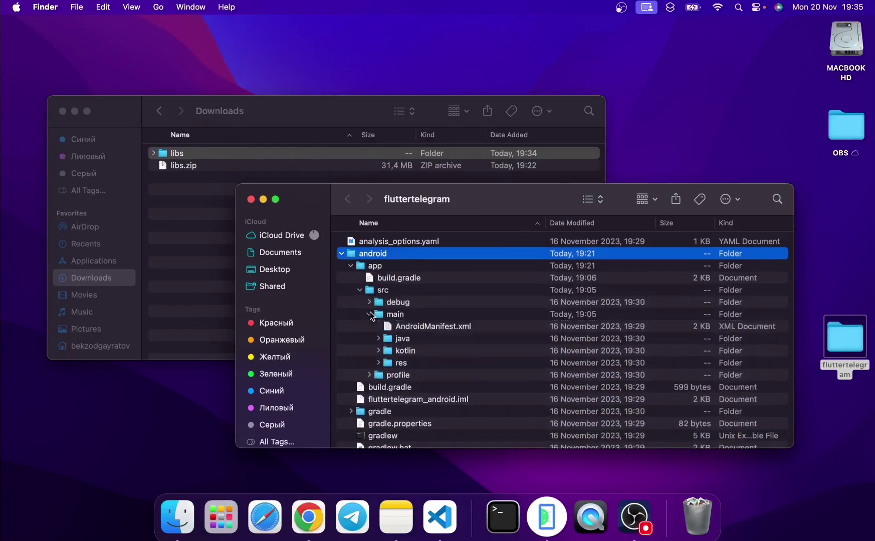
Step: Move the libs folder from Downloads into the project's android/app/src/main folder and close both Finder windows
{"action": "left_click", "coordinate": [165, 157]}
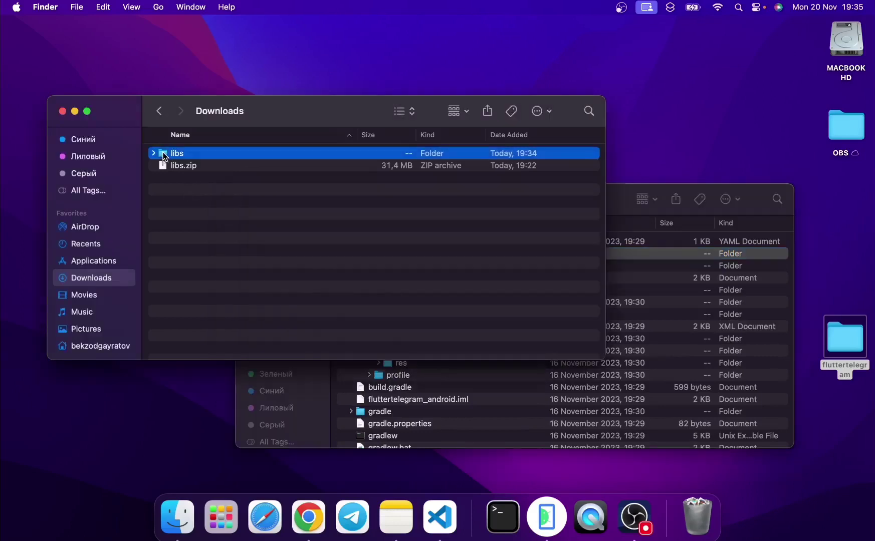
{"action": "left_click", "coordinate": [623, 202]}
{"action": "left_click", "coordinate": [391, 315]}
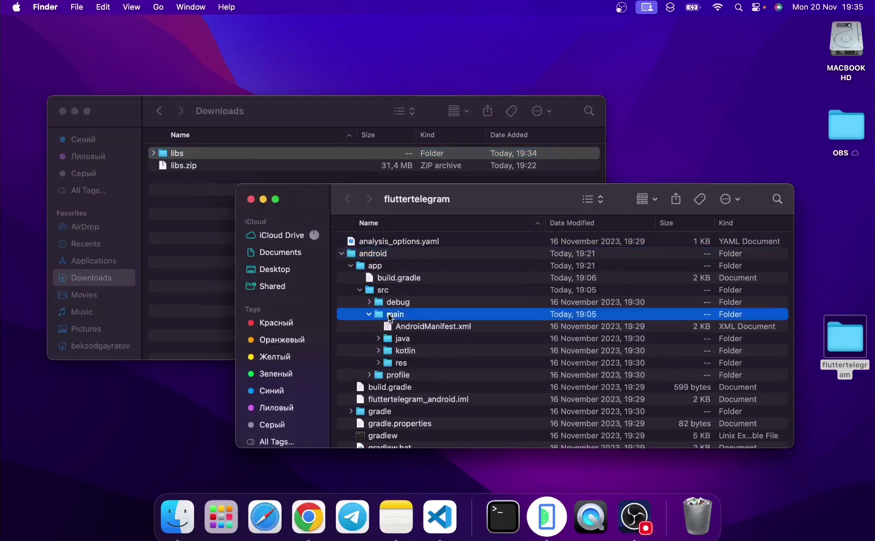
{"action": "left_click_drag", "start_coordinate": [180, 154], "coordinate": [394, 317]}
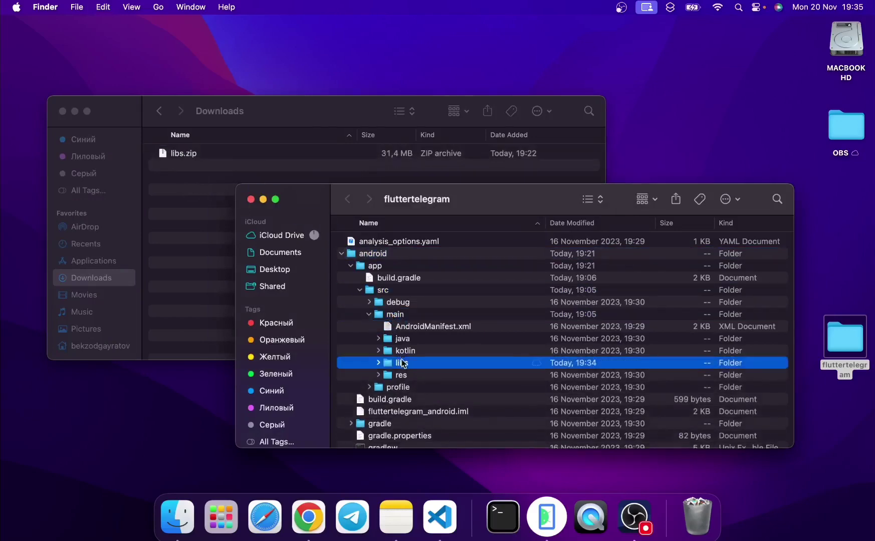
{"action": "left_click", "coordinate": [252, 199]}
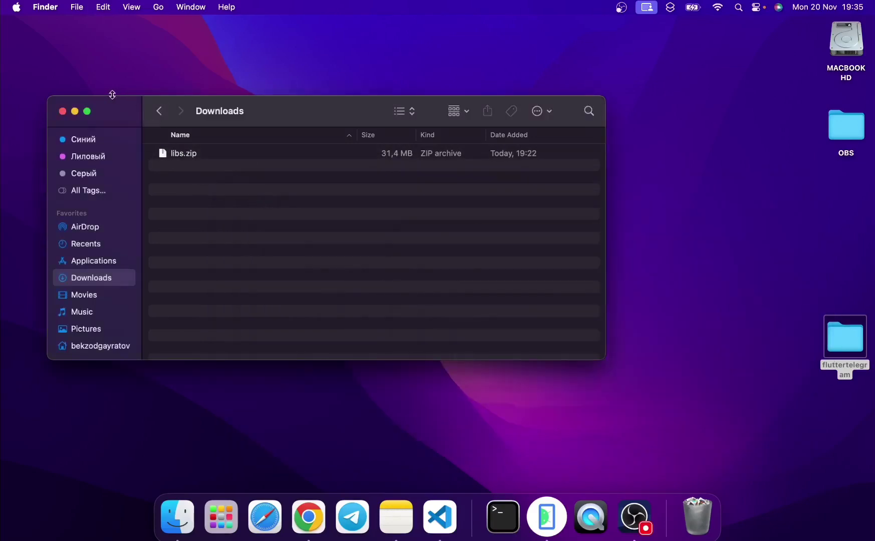
{"action": "left_click", "coordinate": [62, 111]}
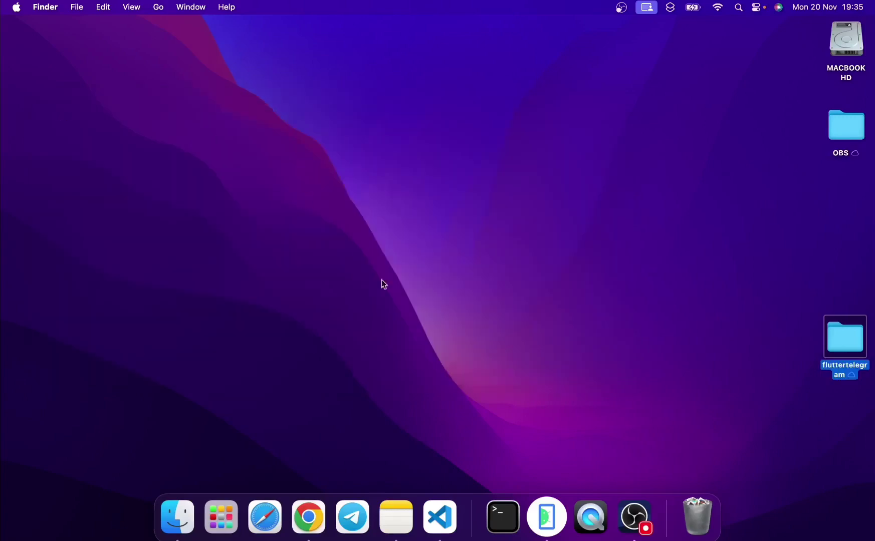
Step: Switch to VS Code and expand android/app/src/main in the project tree to check for the libs folder
{"action": "left_click", "coordinate": [442, 517]}
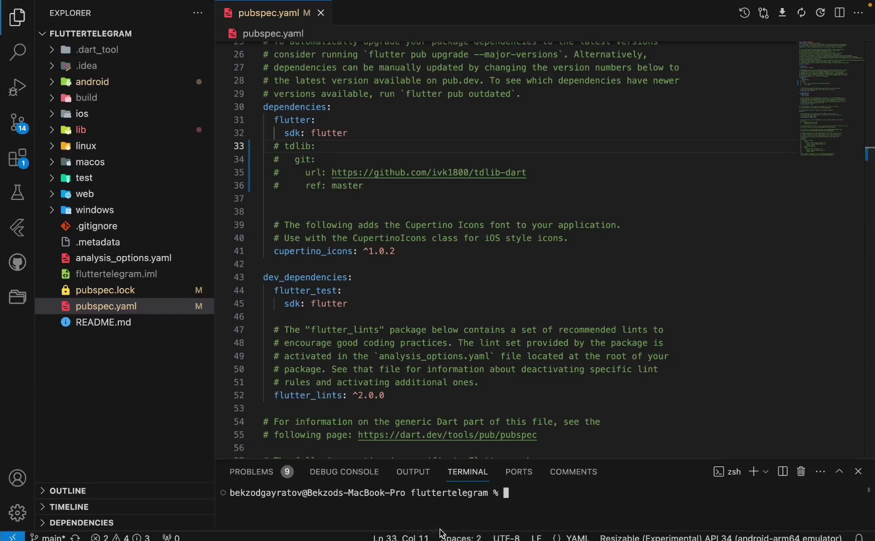
{"action": "left_click", "coordinate": [87, 82]}
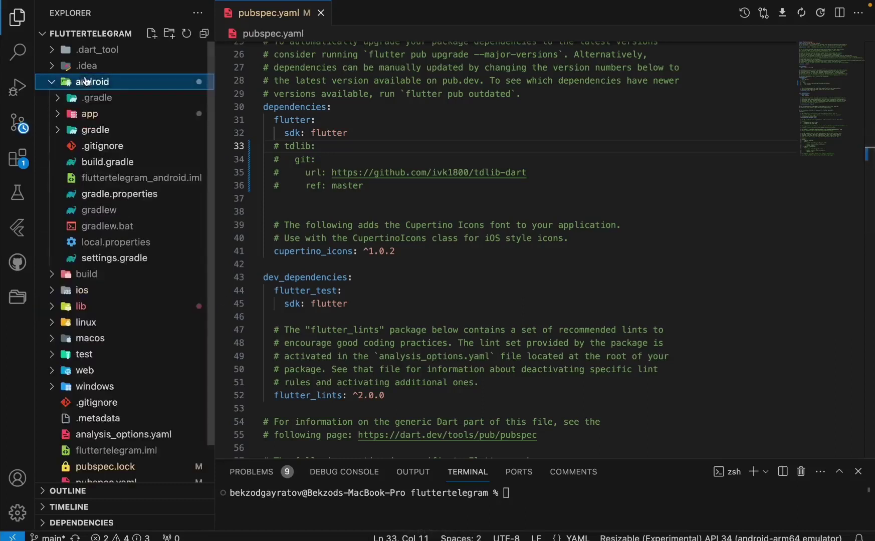
{"action": "left_click", "coordinate": [87, 115]}
{"action": "left_click", "coordinate": [93, 130]}
{"action": "left_click", "coordinate": [103, 162]}
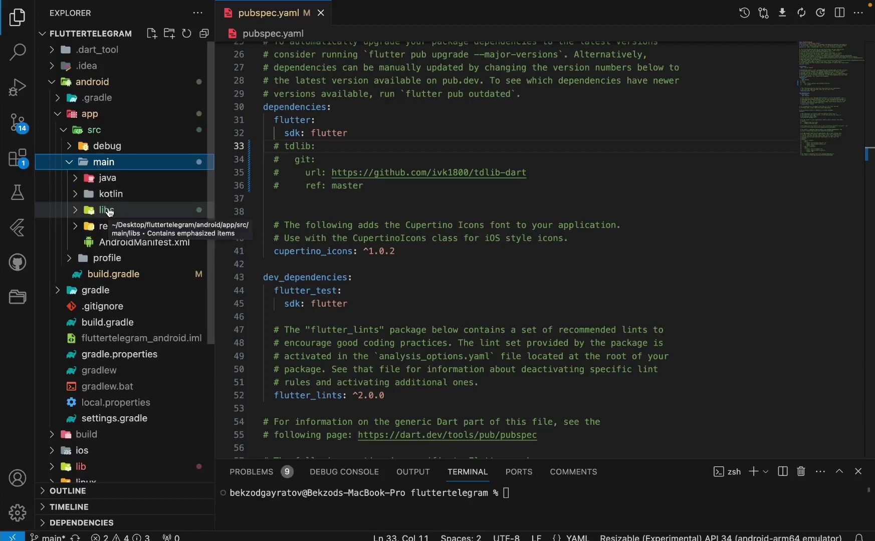
Step: Collapse the src folder and open android/app/build.gradle at its sourceSets block
{"action": "left_click", "coordinate": [95, 117]}
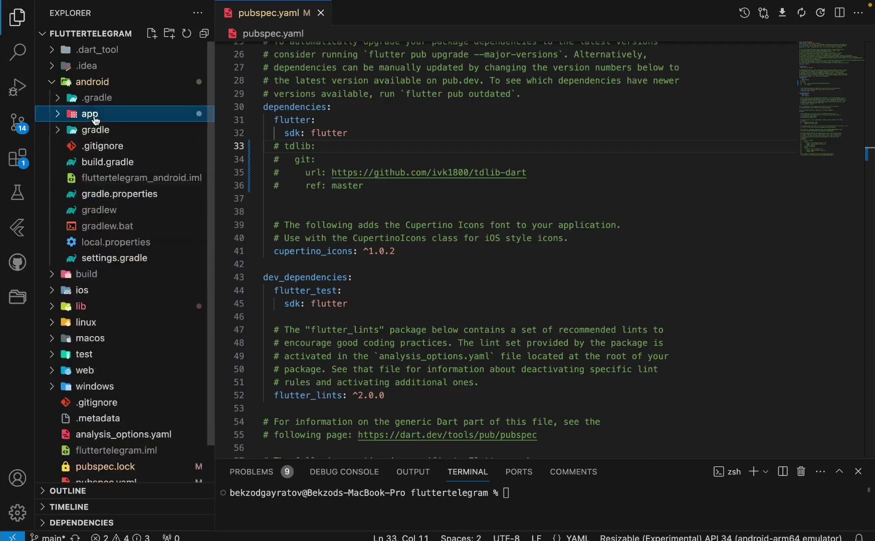
{"action": "left_click", "coordinate": [95, 117]}
{"action": "left_click", "coordinate": [97, 134]}
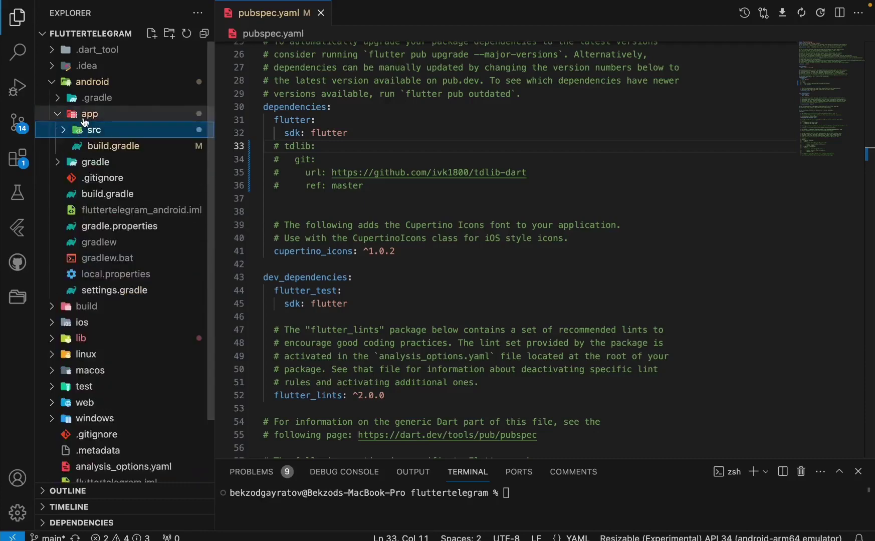
{"action": "left_click", "coordinate": [106, 146]}
{"action": "scroll", "coordinate": [395, 213], "scroll_direction": "up", "scroll_amount": 2}
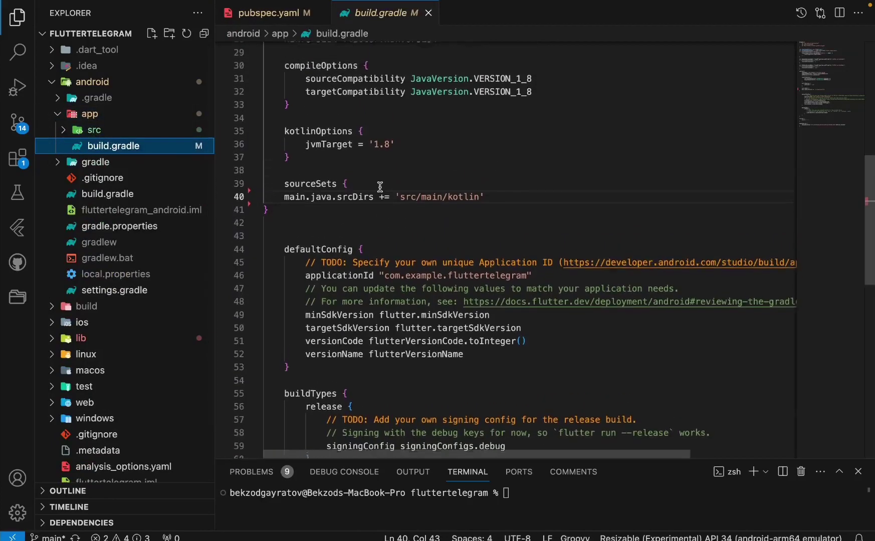
Step: Duplicate the sourceSets opening line and its main.java.srcDirs line directly below the originals in build.gradle
{"action": "left_click_drag", "start_coordinate": [282, 191], "coordinate": [491, 204]}
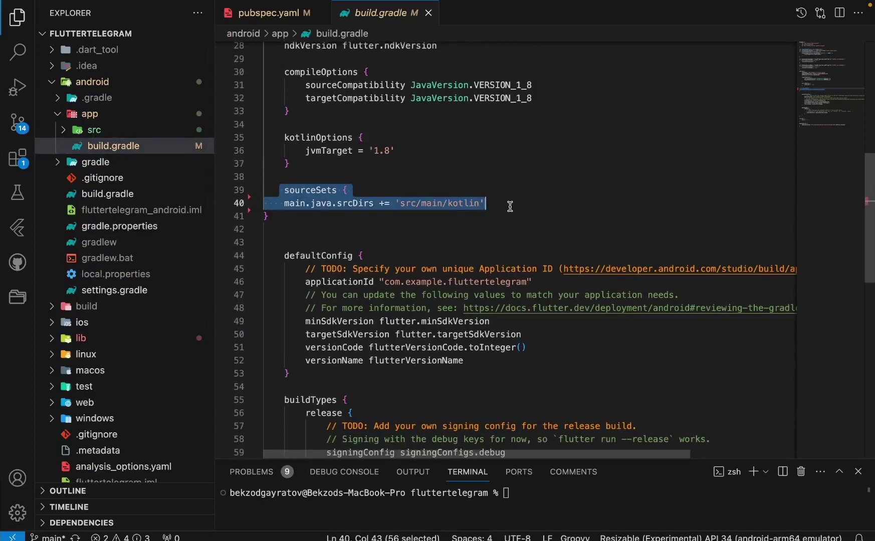
{"action": "left_click", "coordinate": [407, 167]}
{"action": "left_click_drag", "start_coordinate": [284, 190], "coordinate": [578, 198]}
{"action": "key", "text": "super+c"}
{"action": "key", "text": "Right"}
{"action": "key", "text": "Return"}
{"action": "key", "text": "super+v"}
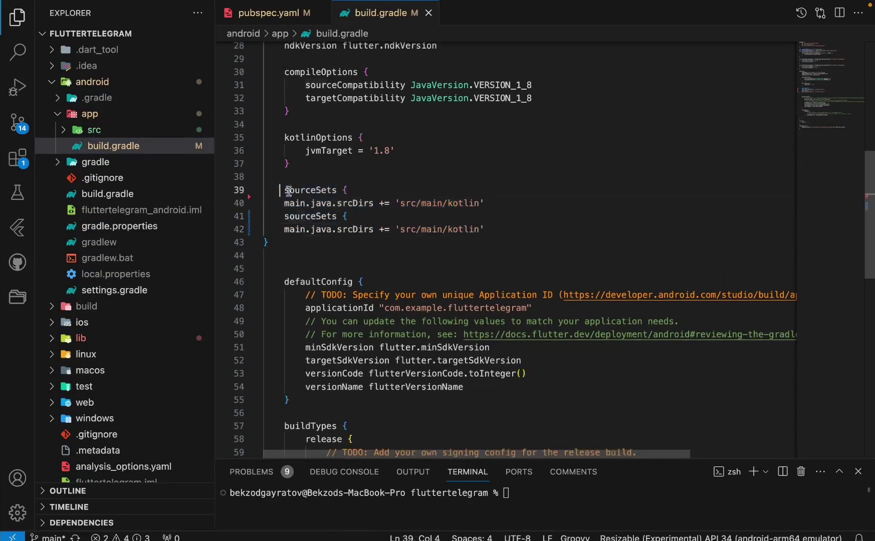
Step: Comment out the original two sourceSets lines above the duplicated copy
{"action": "left_click_drag", "start_coordinate": [281, 190], "coordinate": [511, 203]}
{"action": "key", "text": "super+slash"}
{"action": "left_click", "coordinate": [498, 230]}
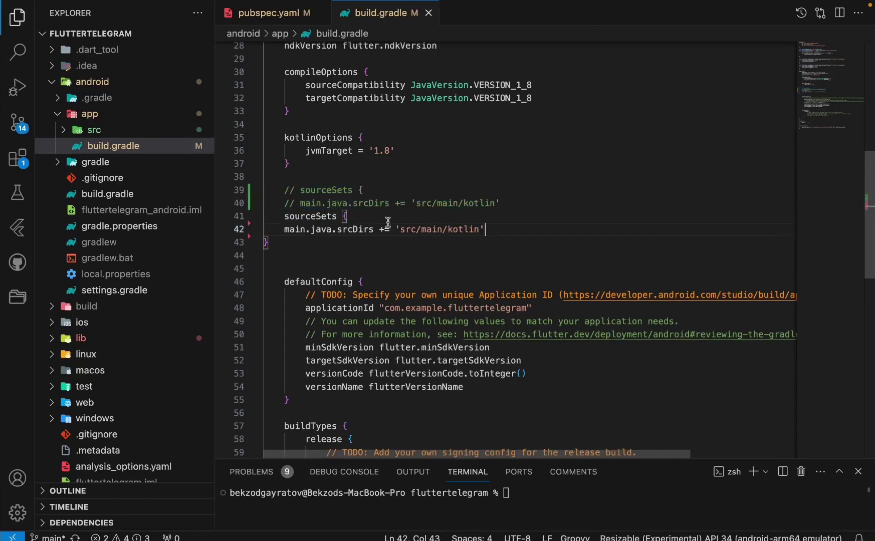
Step: Add a main{} block inside the active sourceSets and move the line main.java.srcDirs += 'src/main/kotlin' into it
{"action": "left_click", "coordinate": [370, 216]}
{"action": "key", "text": "Return"}
{"action": "type", "text": "ma"}
{"action": "key", "text": "Return"}
{"action": "type", "text": "{"}
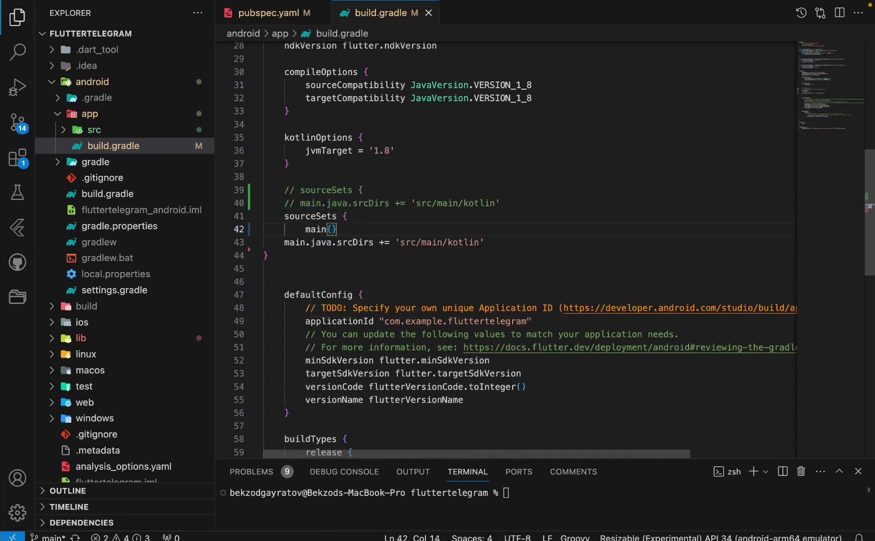
{"action": "key", "text": "Down"}
{"action": "key", "text": "Home"}
{"action": "key", "text": "shift+End"}
{"action": "key", "text": "BackSpace"}
{"action": "left_click", "coordinate": [332, 230]}
{"action": "key", "text": "Return"}
{"action": "key", "text": "ctrl+v"}
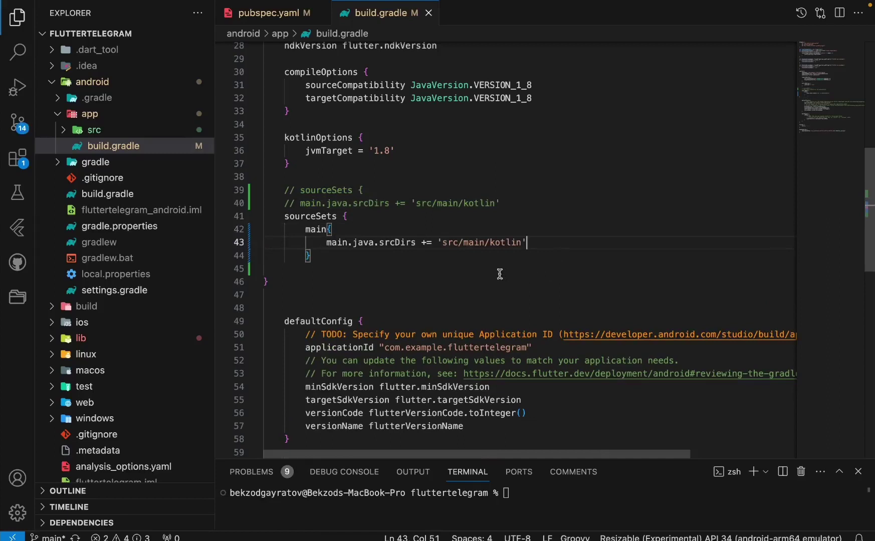
Step: Add libs.srcDirs = ['src/main/libs'] below the java.srcDirs line in the main block, and expand the src folder to check the path
{"action": "key", "text": "Return"}
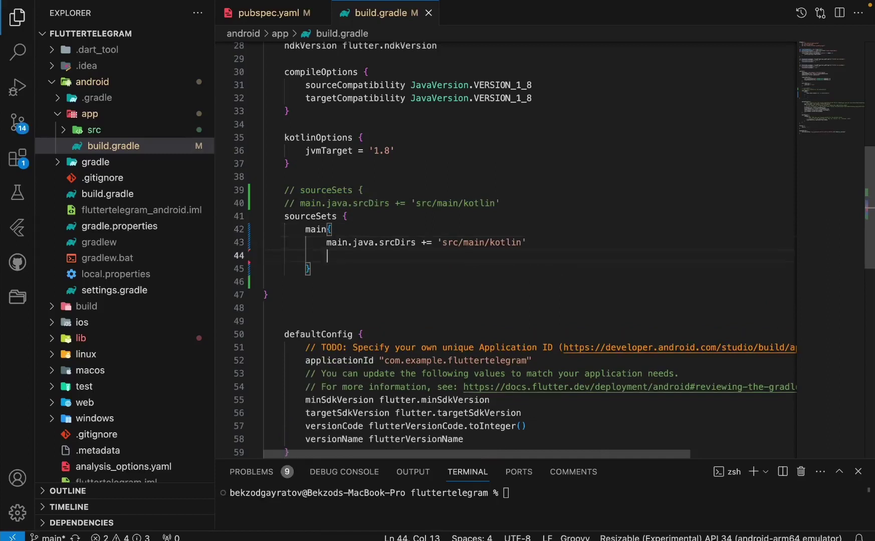
{"action": "type", "text": "libs"}
{"action": "type", "text": "/"}
{"action": "type", "text": "src"}
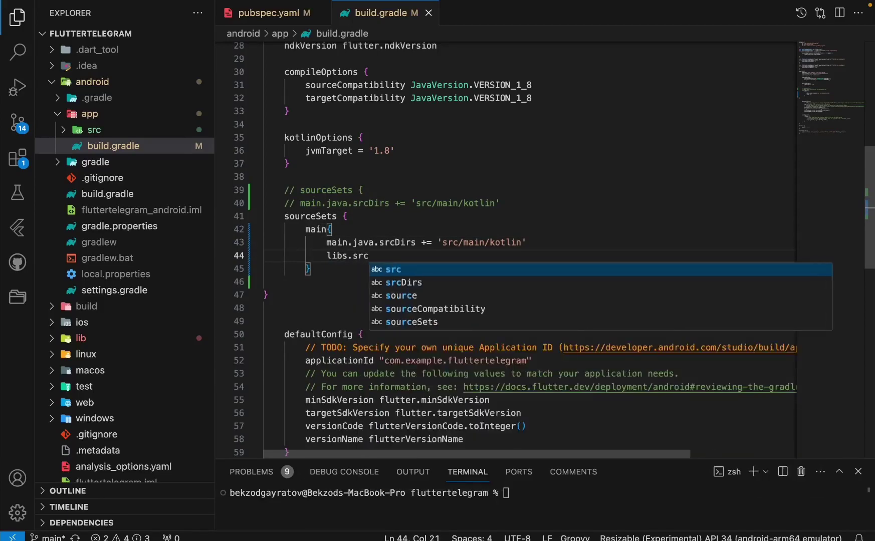
{"action": "type", "text": "Dirs = ["}
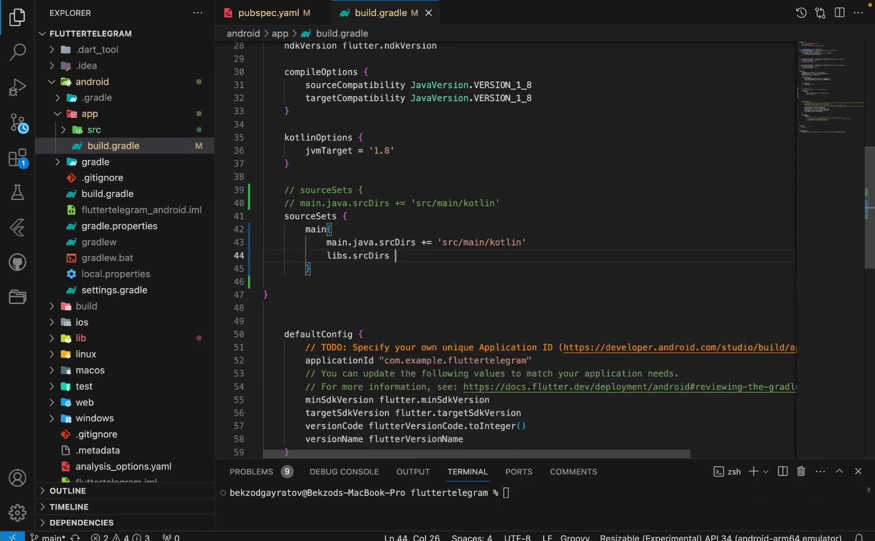
{"action": "type", "text": "src"}
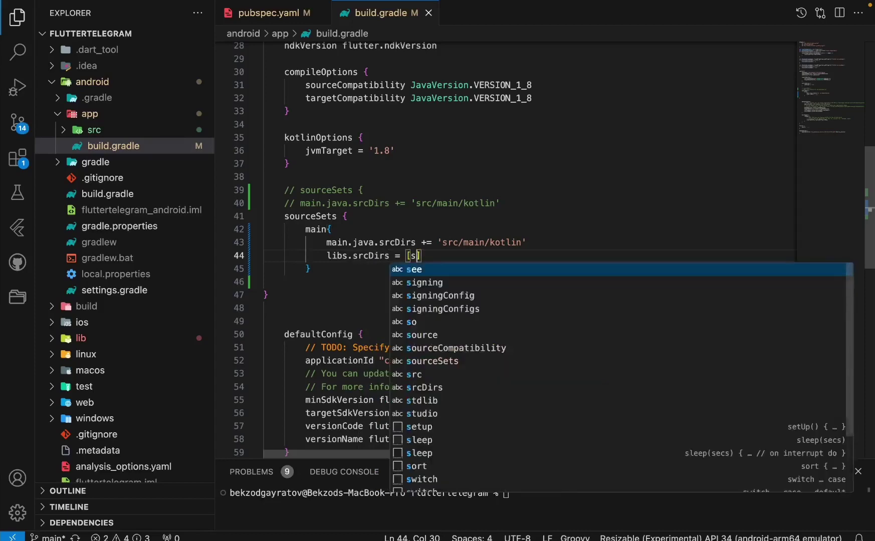
{"action": "key", "text": "BackSpace"}
{"action": "key", "text": "BackSpace"}
{"action": "key", "text": "BackSpace"}
{"action": "type", "text": "'src"}
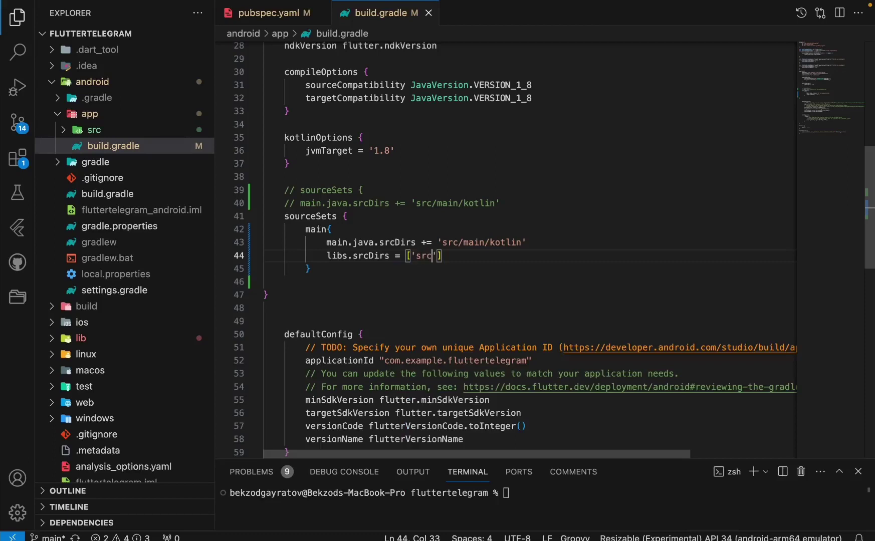
{"action": "type", "text": "/main/libs"}
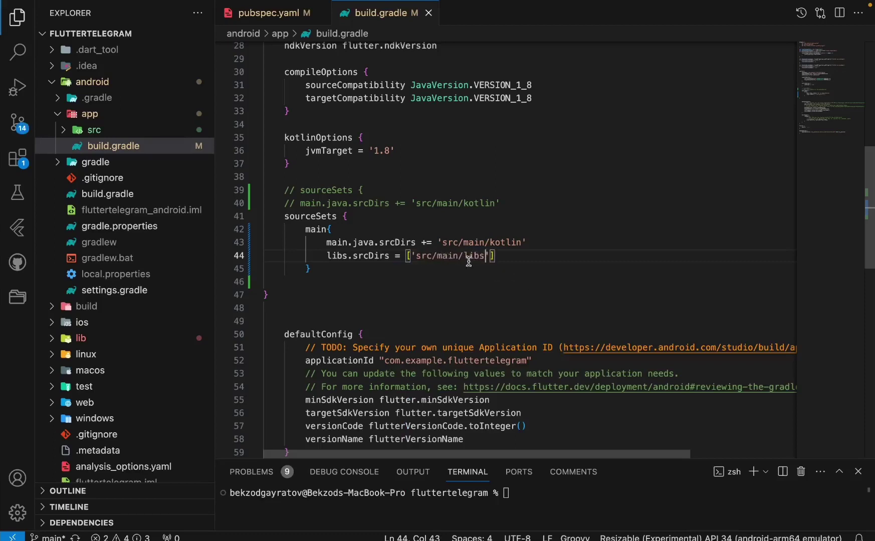
{"action": "left_click", "coordinate": [95, 130]}
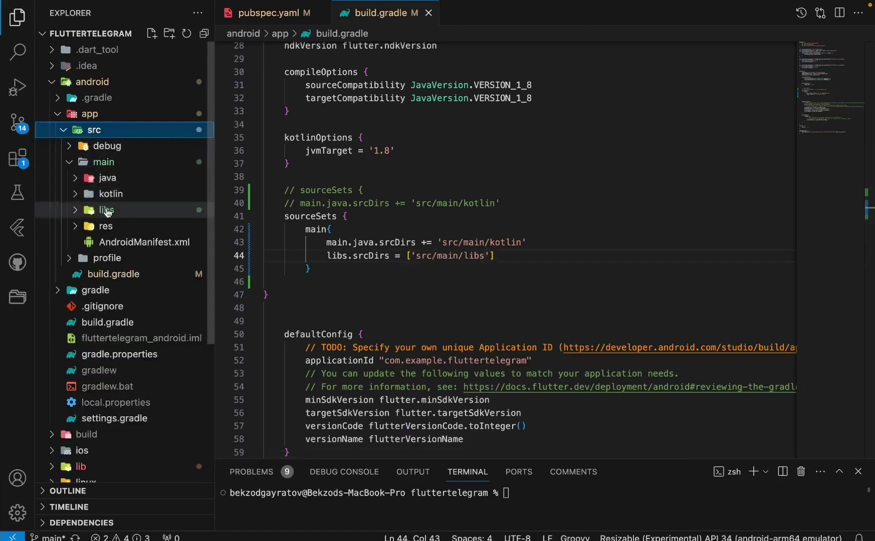